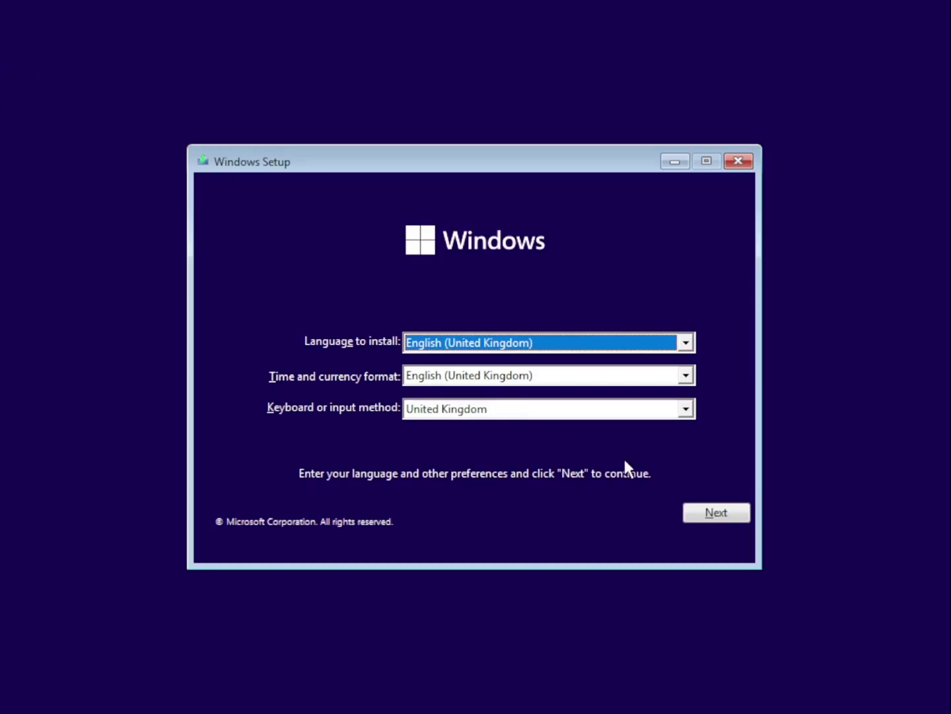
# Start the installation without a product key and choose the Windows 11 Pro edition
pyautogui.click(717, 518)
pyautogui.click(457, 370)
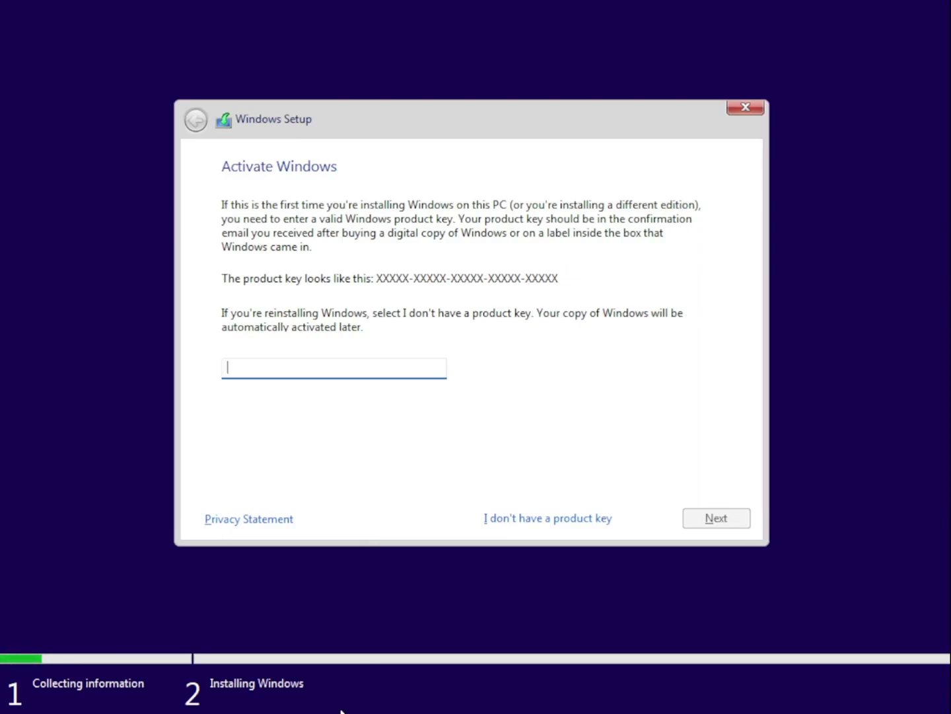
pyautogui.hotkey('alt', 'i')
pyautogui.scroll(-2, 644, 261)
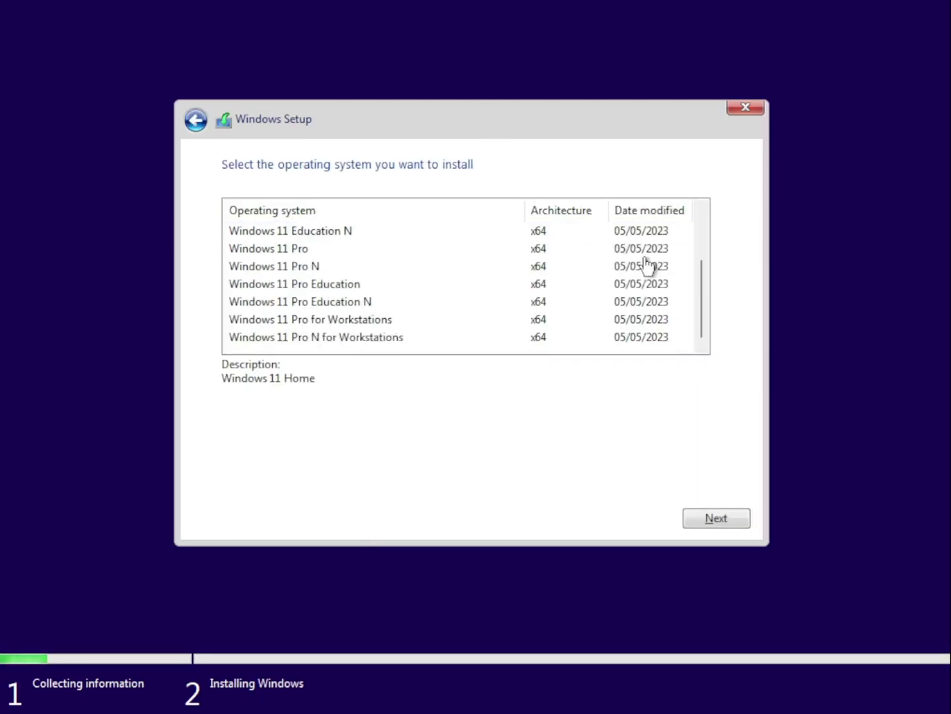
pyautogui.click(476, 253)
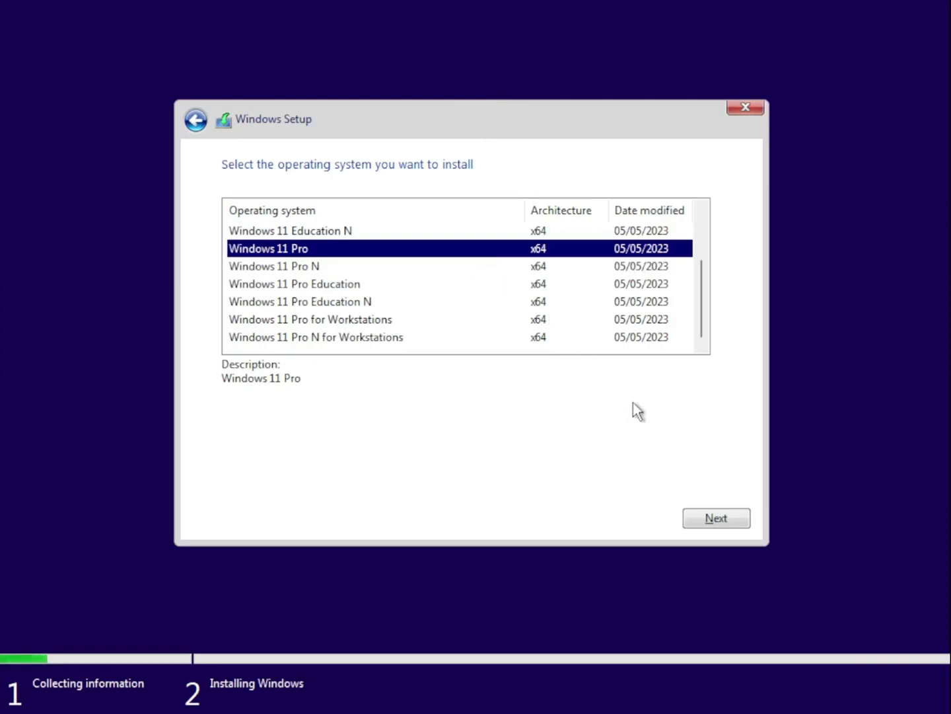
pyautogui.click(707, 523)
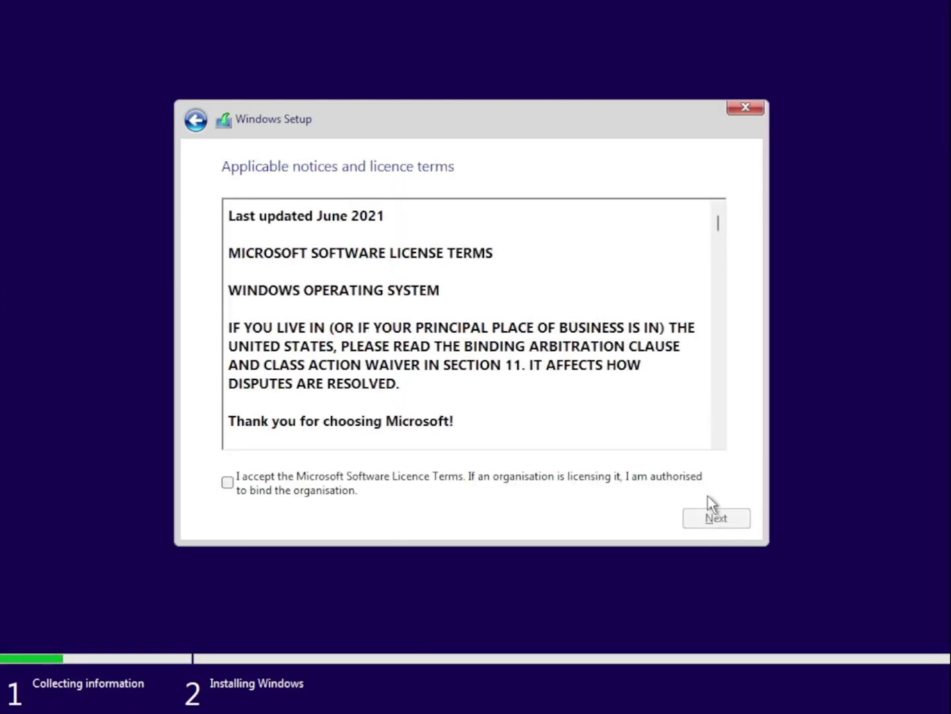
# Accept the Microsoft licence terms and pick the Customised clean install
pyautogui.click(259, 490)
pyautogui.click(728, 519)
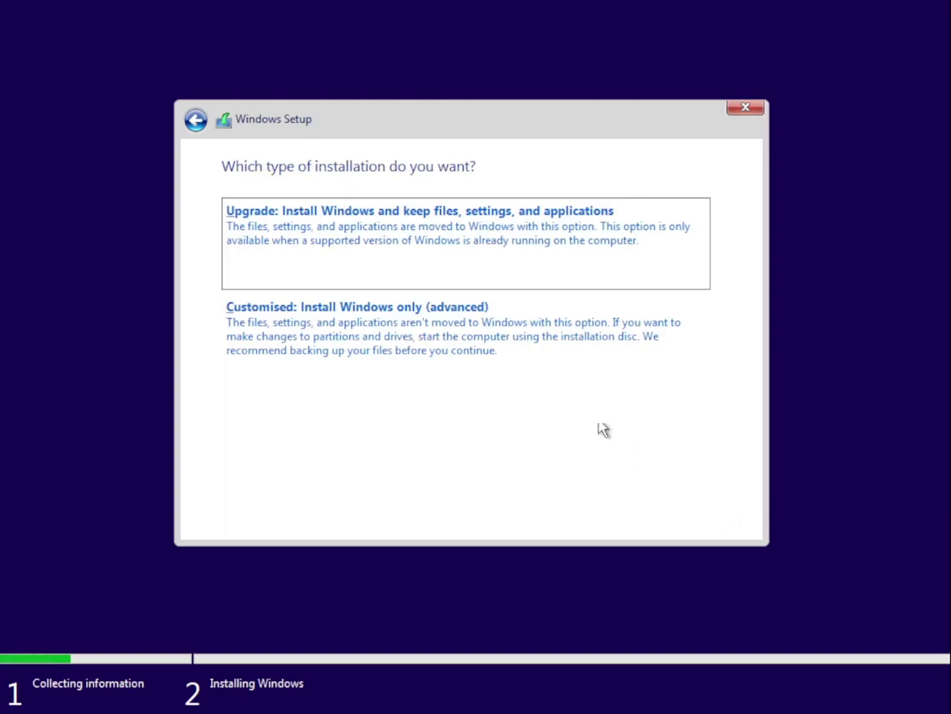
pyautogui.click(451, 335)
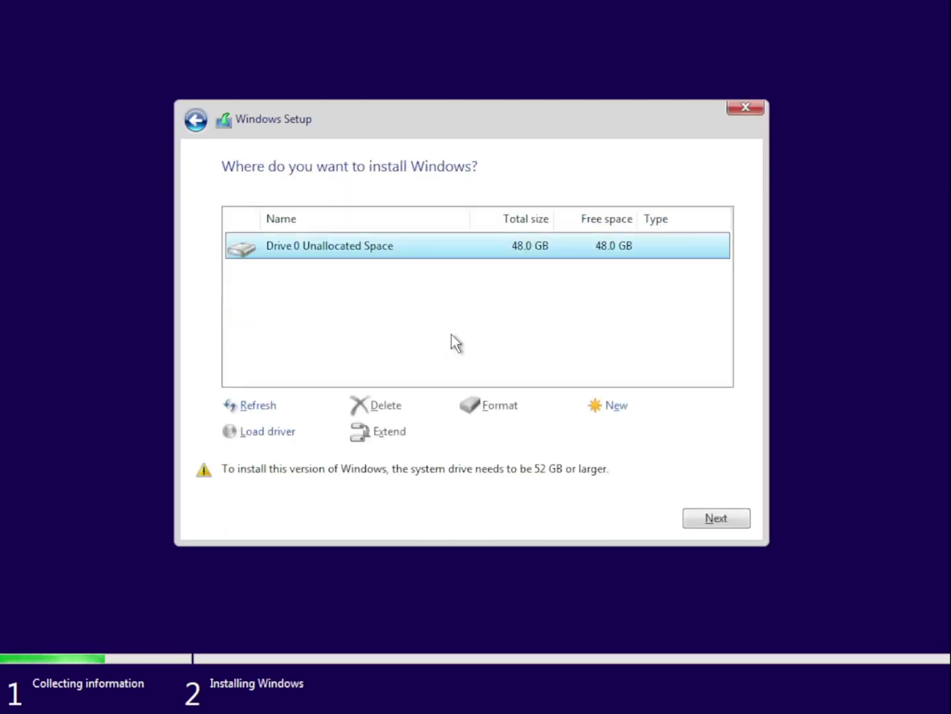
# Install Windows onto Drive 0's 48.0 GB unallocated space and let it reboot
pyautogui.click(717, 522)
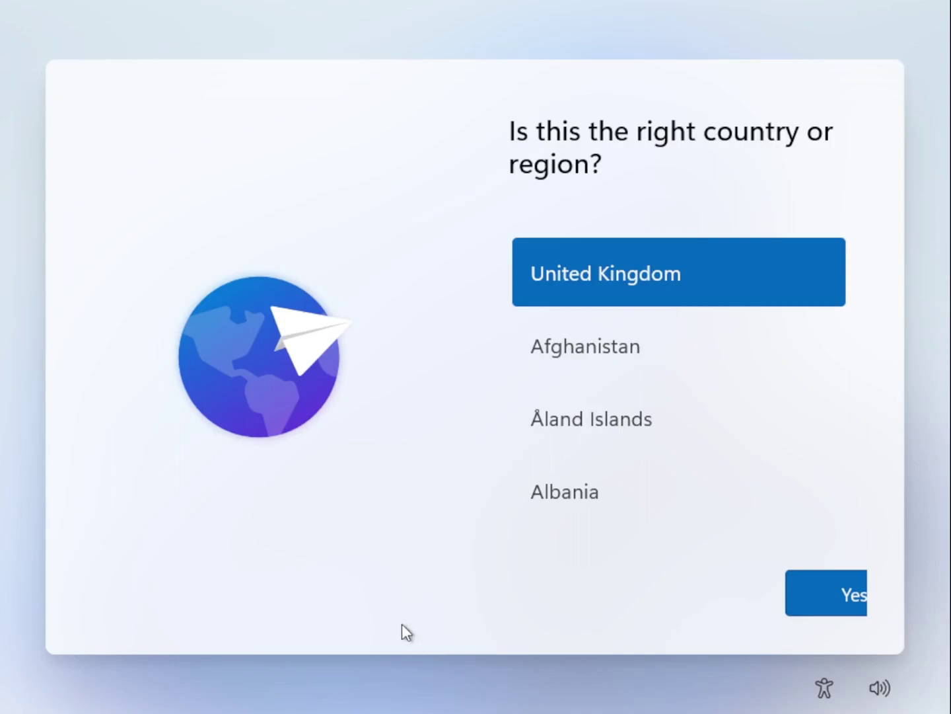
# Run OOBE\BYPASSNRO in Command Prompt, then after the restart run ipconfig /release
pyautogui.hotkey('shift', 'F10')
pyautogui.write('OOBE')
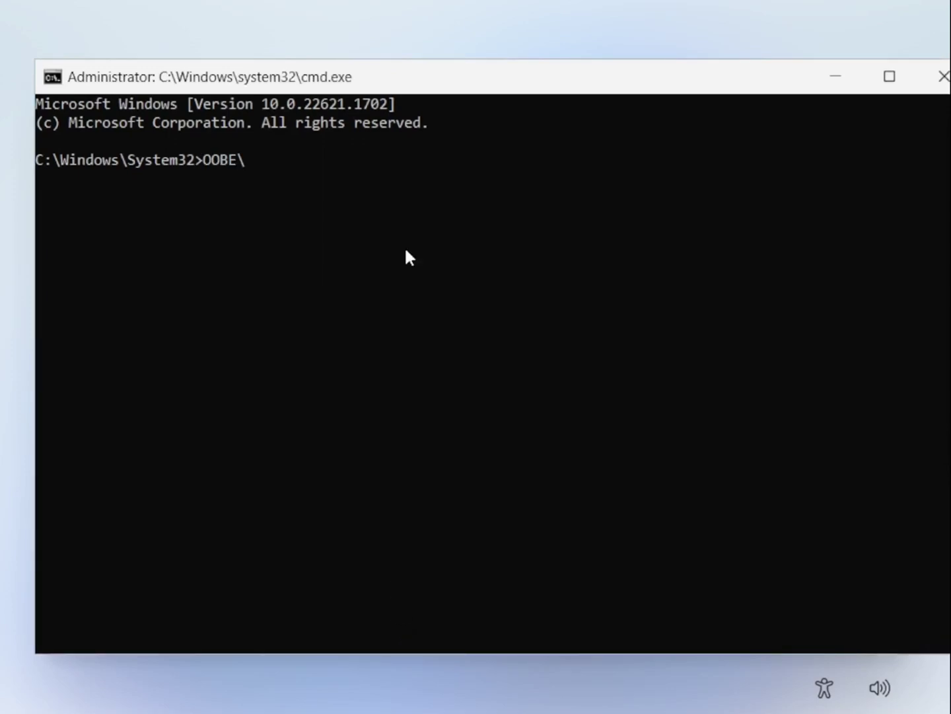
pyautogui.write('\\BYPASSNRO')
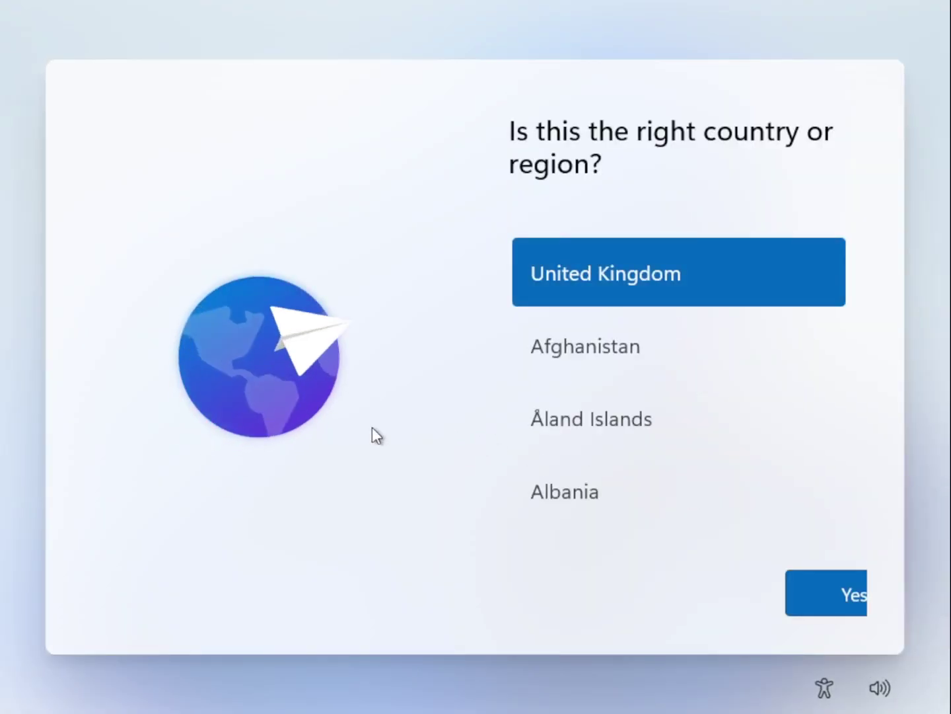
pyautogui.hotkey('shift', 'F10')
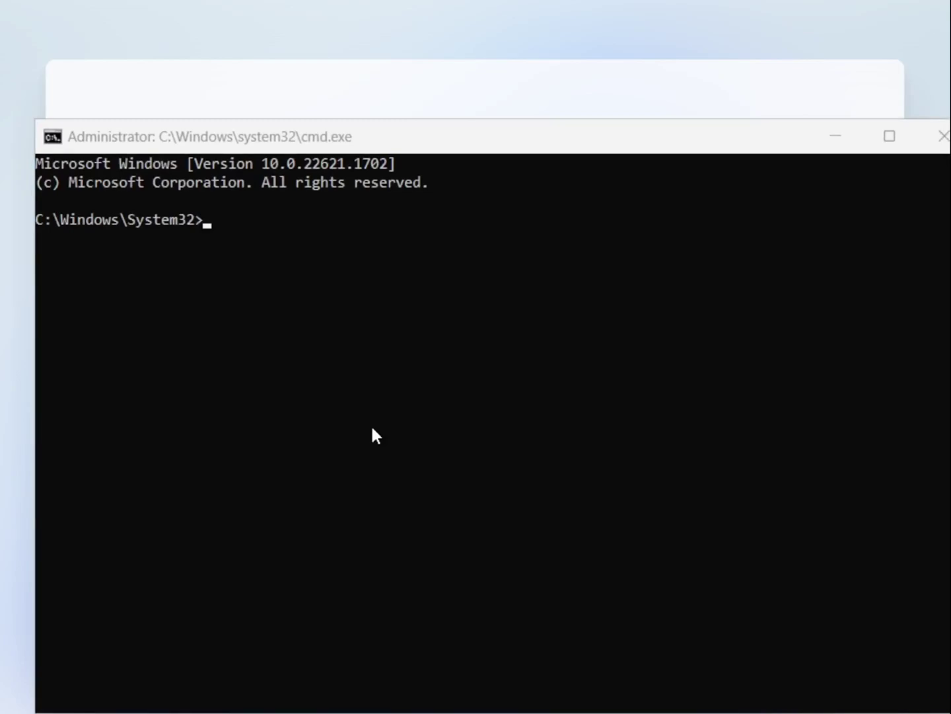
pyautogui.click(352, 271)
pyautogui.write('ipco')
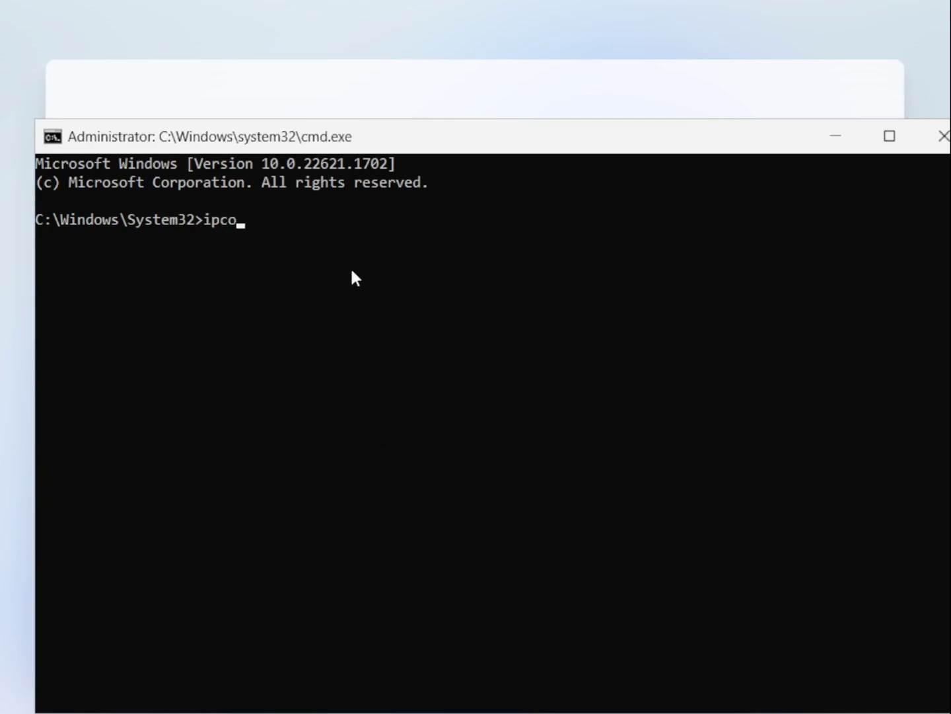
pyautogui.write('nfig /release')
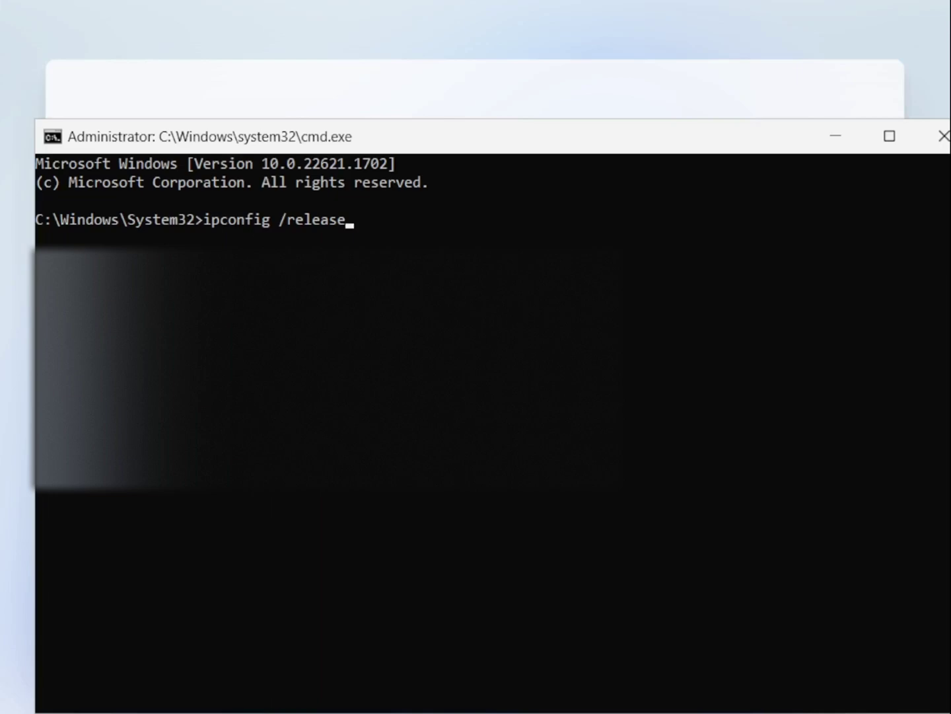
pyautogui.press('Return')
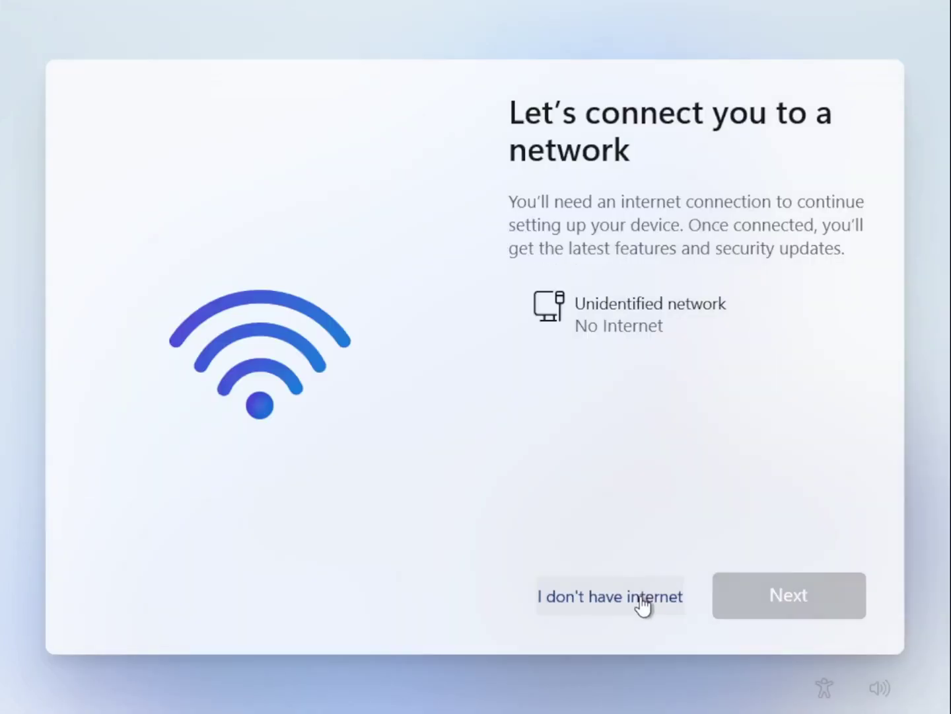
# Continue with limited offline setup and name the local account '1'
pyautogui.click(636, 598)
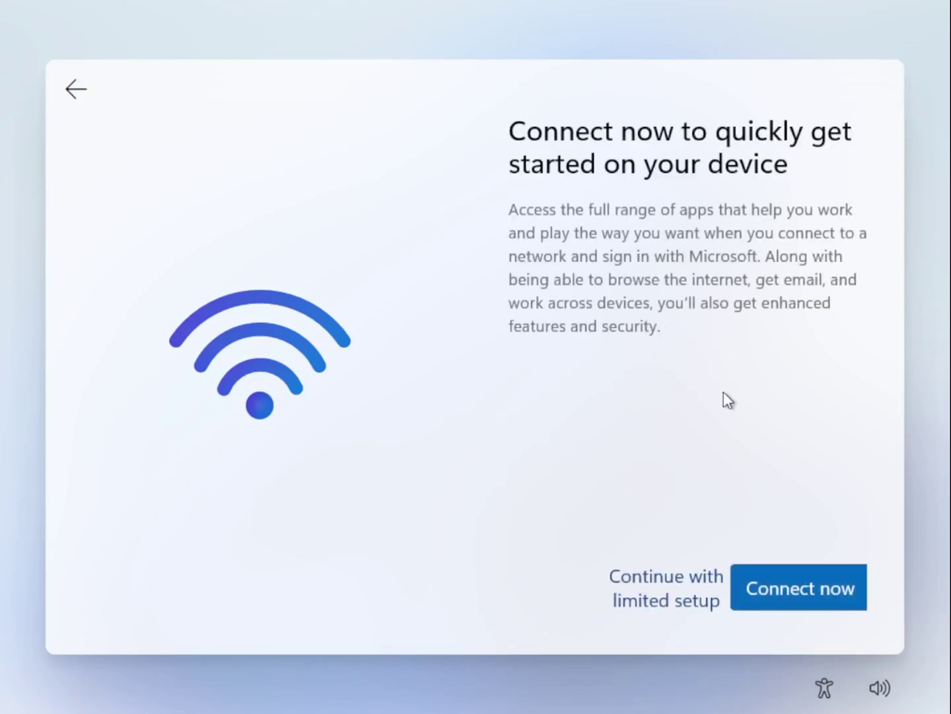
pyautogui.click(656, 604)
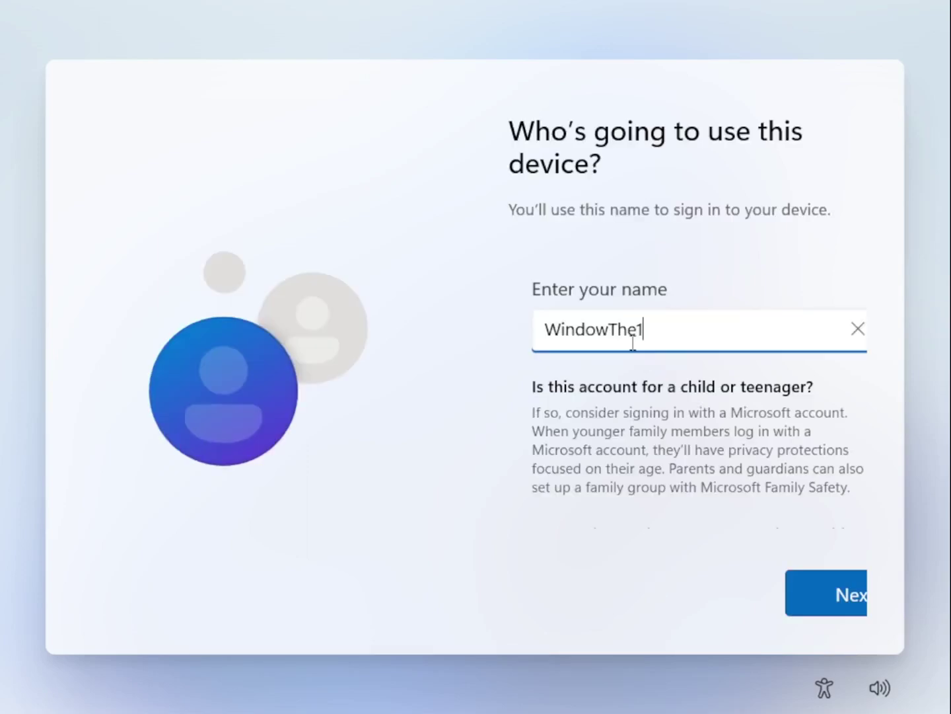
pyautogui.write('11')
pyautogui.press('Return')
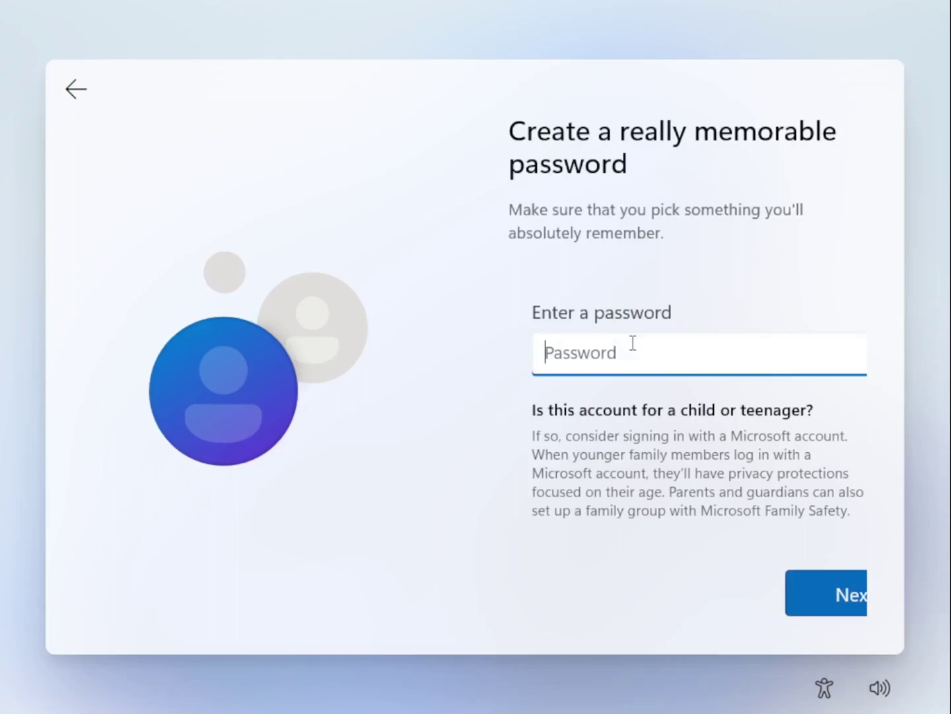
# Skip the password, turn off location and Find my device, and send only required diagnostics
pyautogui.click(799, 591)
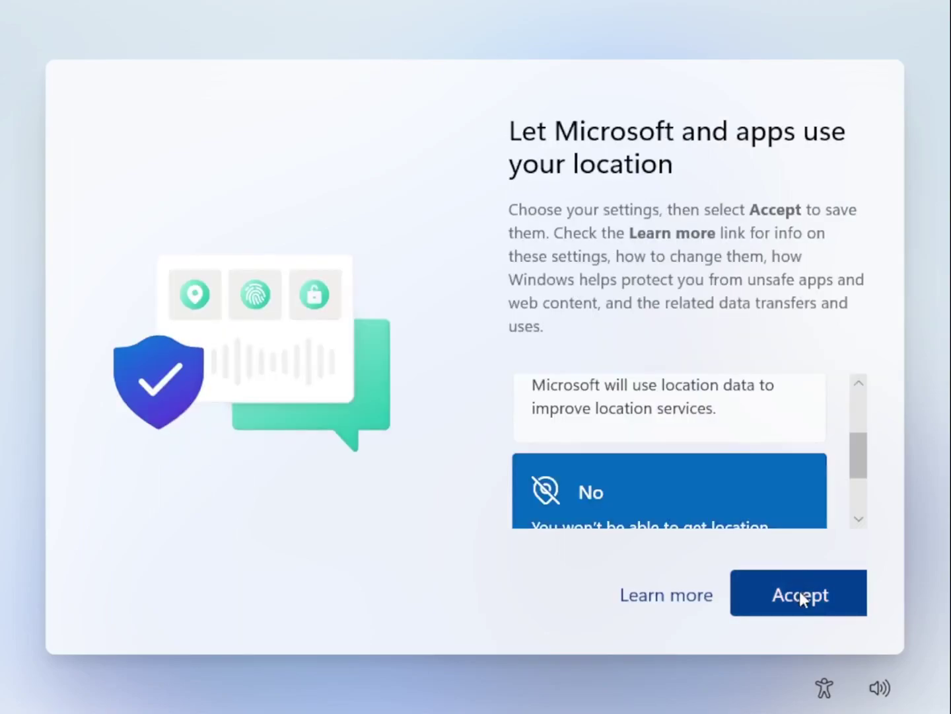
pyautogui.click(785, 609)
pyautogui.scroll(-3, 675, 502)
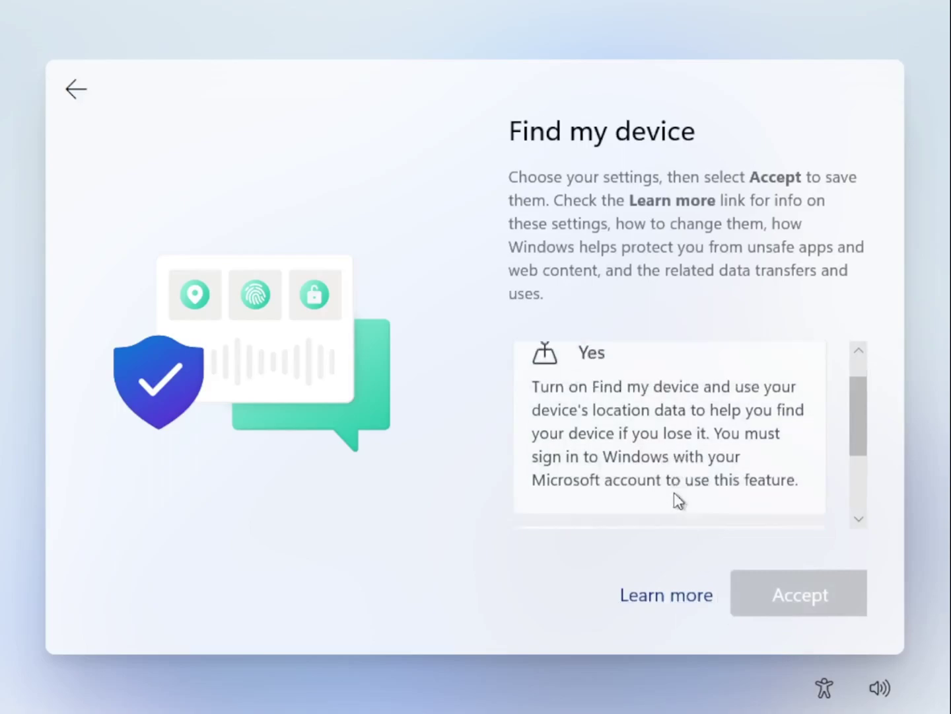
pyautogui.click(683, 513)
pyautogui.click(785, 608)
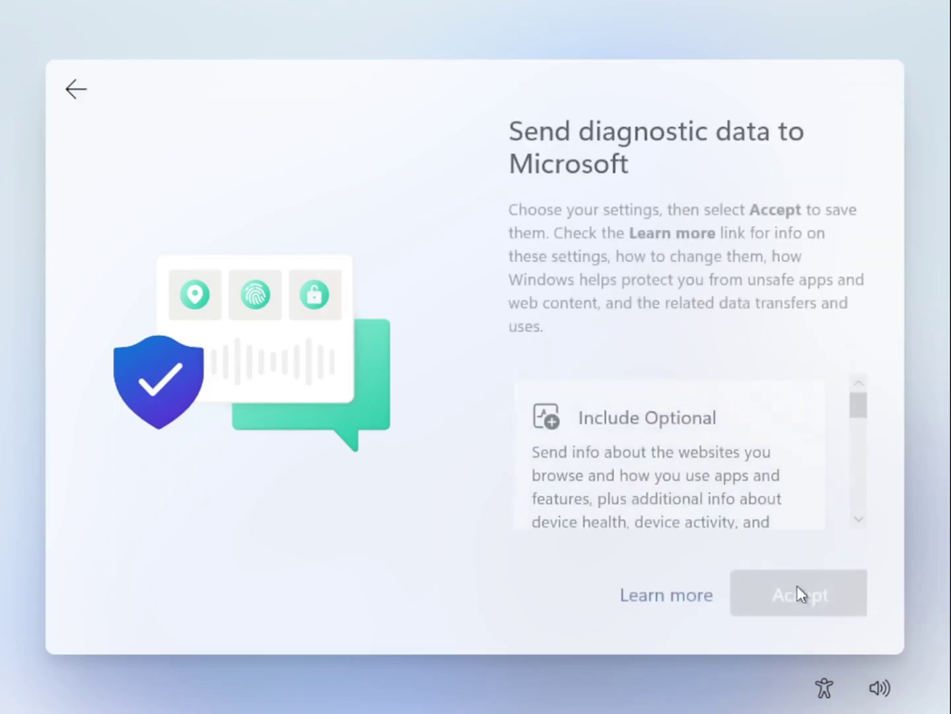
pyautogui.scroll(-3, 736, 529)
pyautogui.scroll(-5, 735, 534)
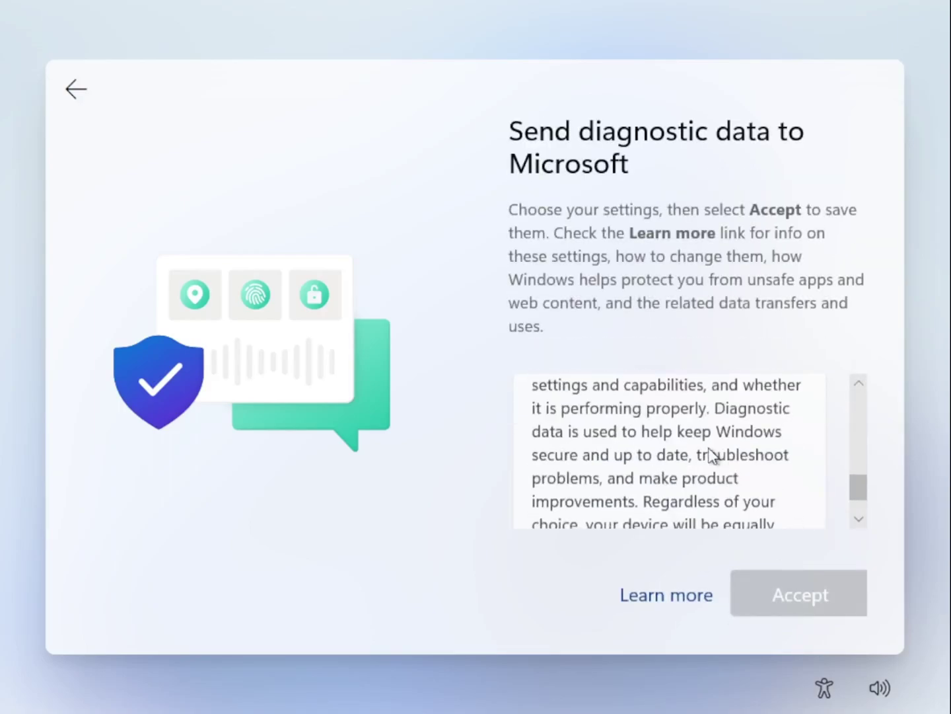
pyautogui.click(710, 456)
pyautogui.click(778, 586)
# Decline inking and typing improvement, tailored experiences and the advertising ID
pyautogui.scroll(-3, 687, 513)
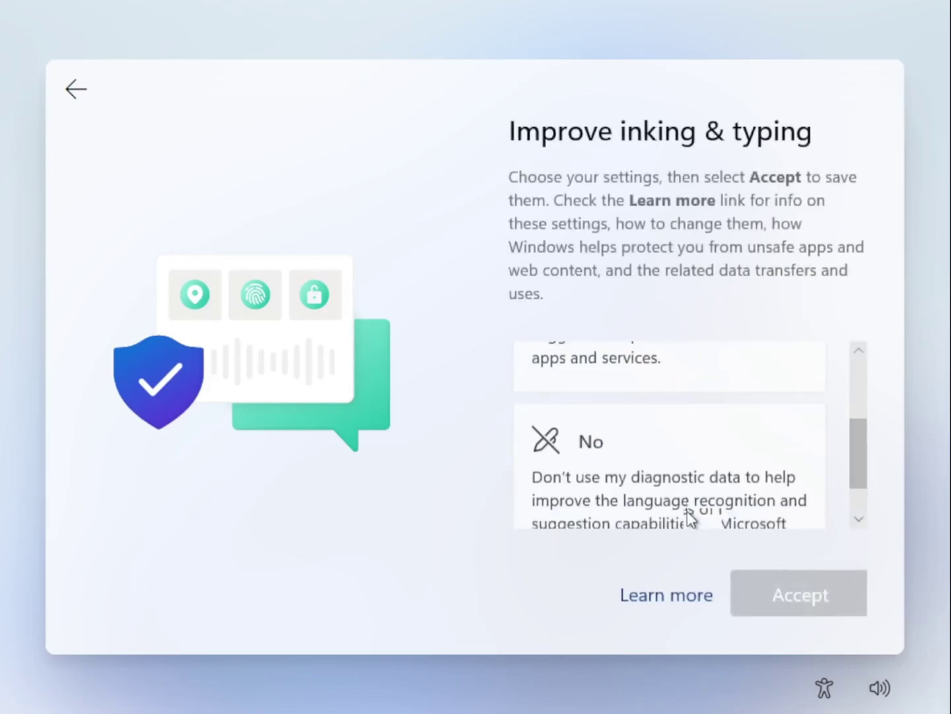
pyautogui.click(691, 475)
pyautogui.click(824, 596)
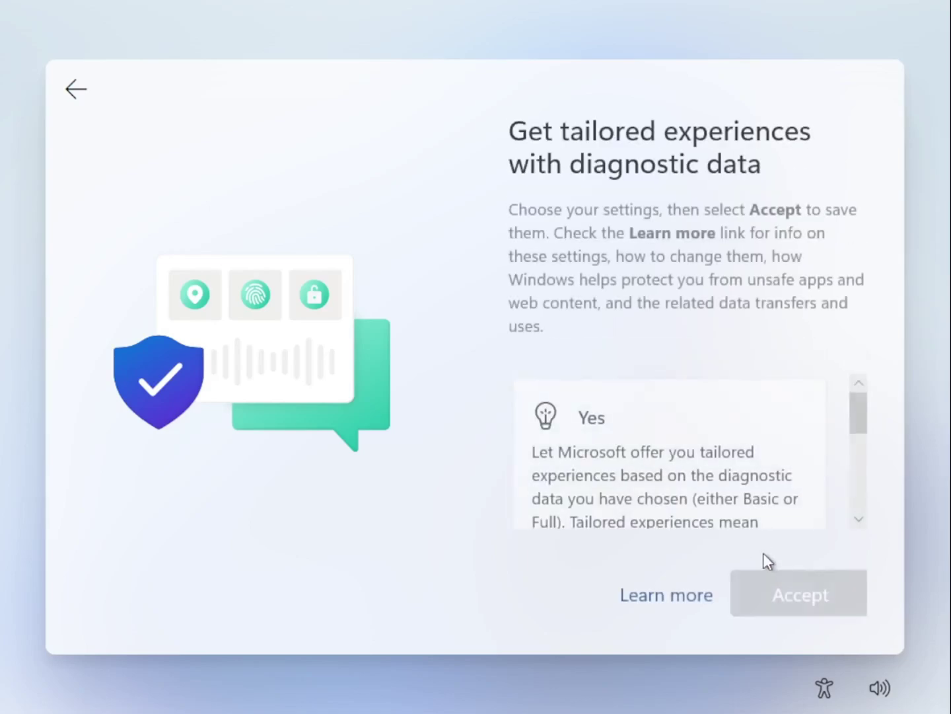
pyautogui.scroll(-3, 720, 534)
pyautogui.scroll(-3, 721, 533)
pyautogui.click(723, 522)
pyautogui.click(796, 608)
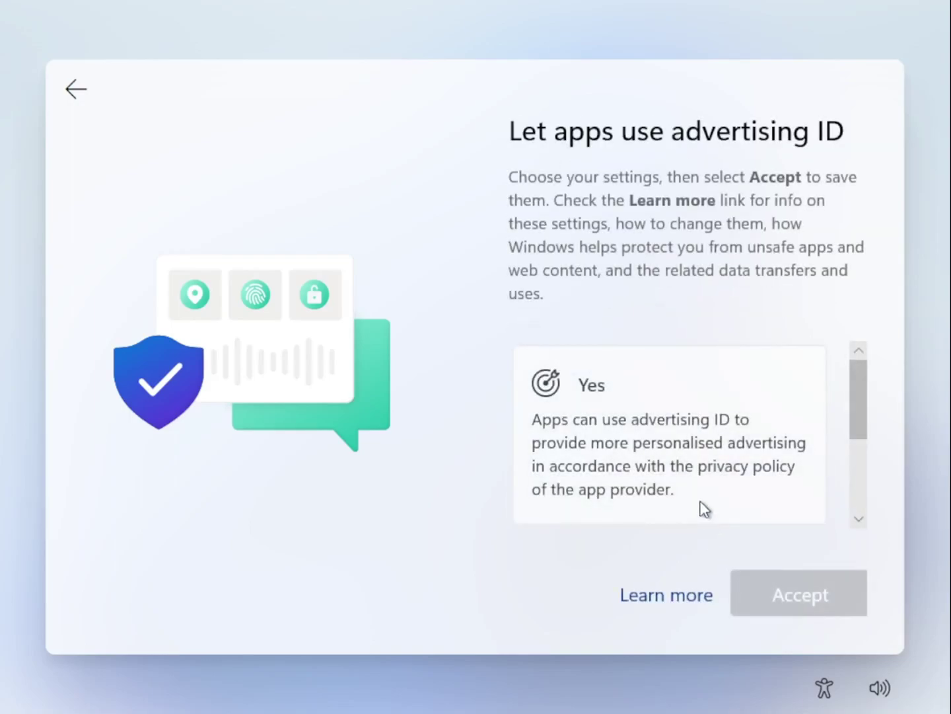
pyautogui.scroll(-3, 702, 508)
pyautogui.click(729, 505)
pyautogui.click(800, 588)
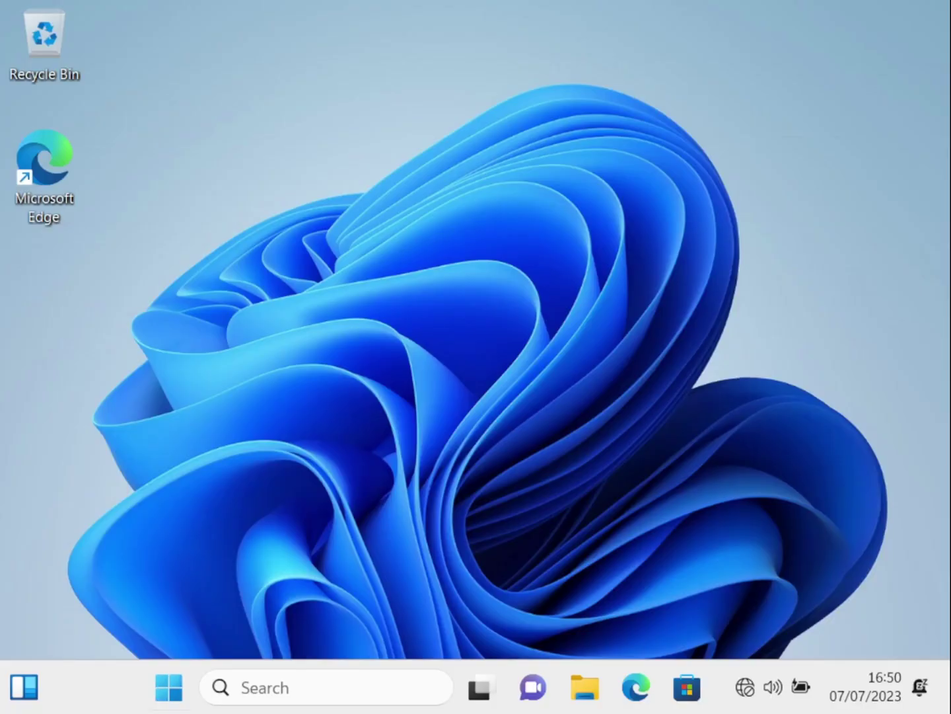
# Open Command Prompt from Start and run ipconfig /renew
pyautogui.press('super')
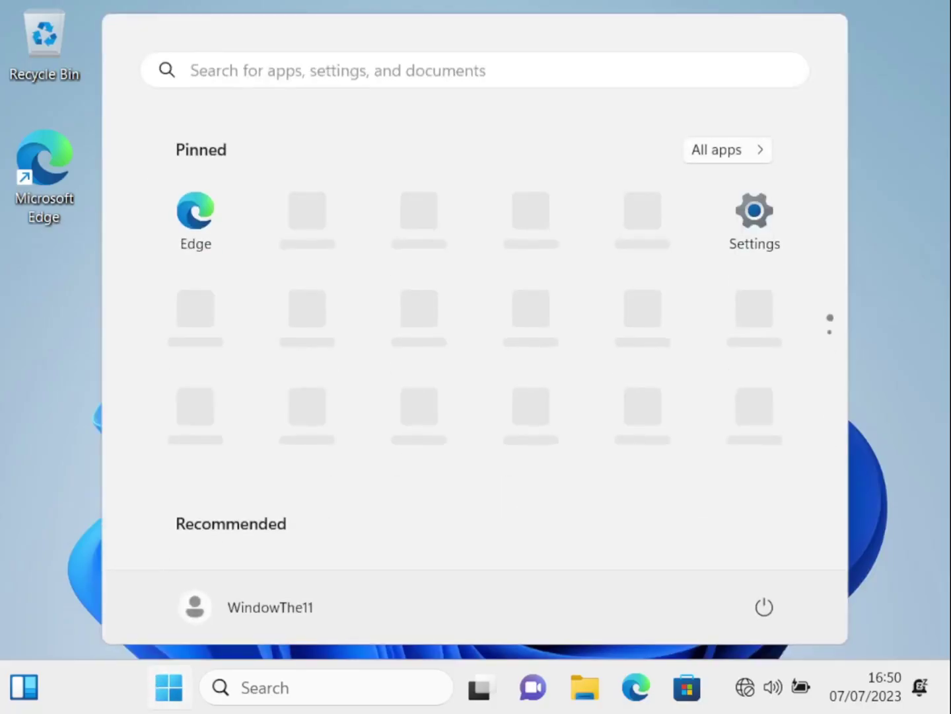
pyautogui.click(39, 499)
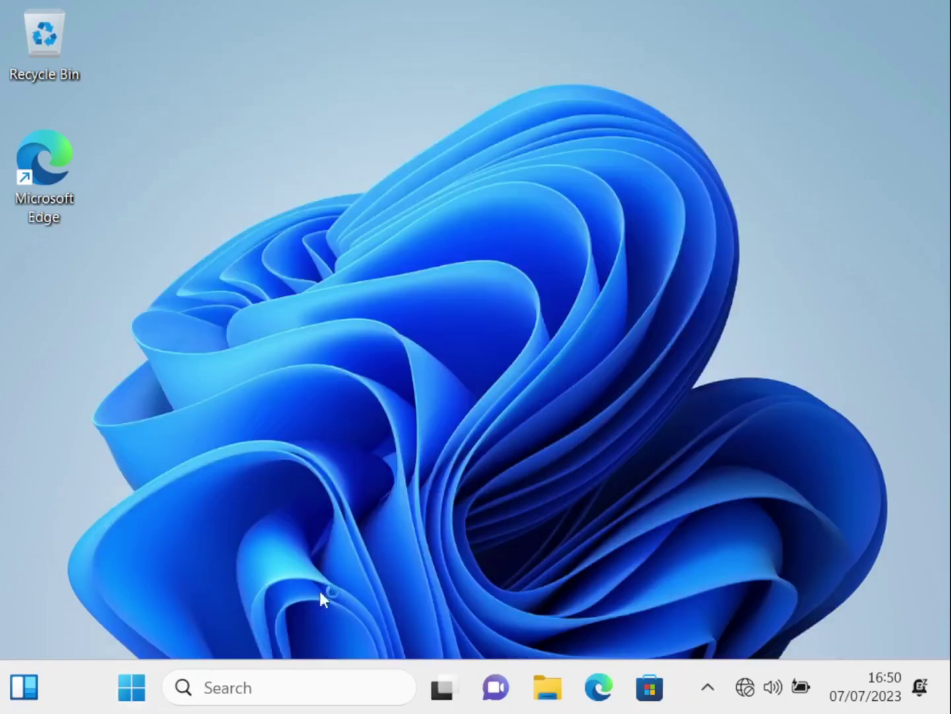
pyautogui.click(147, 686)
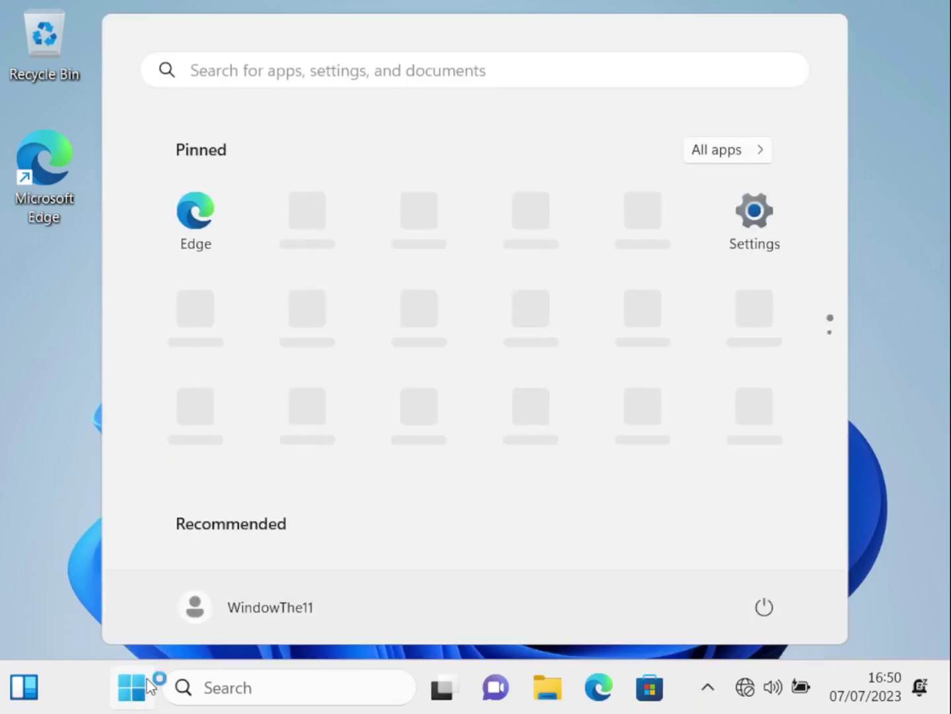
pyautogui.click(887, 232)
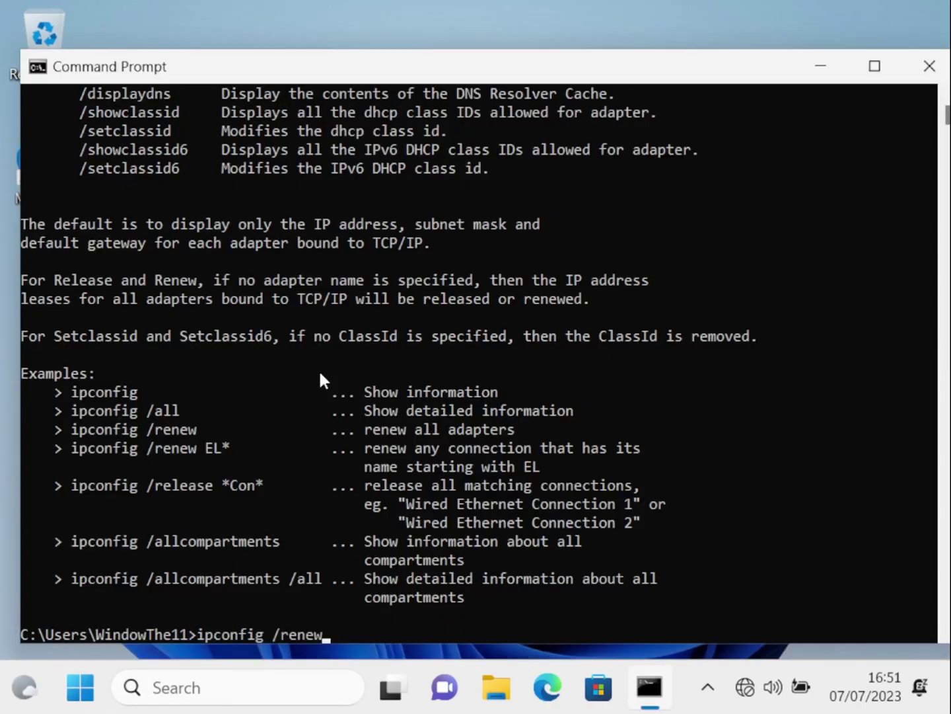
pyautogui.press('Return')
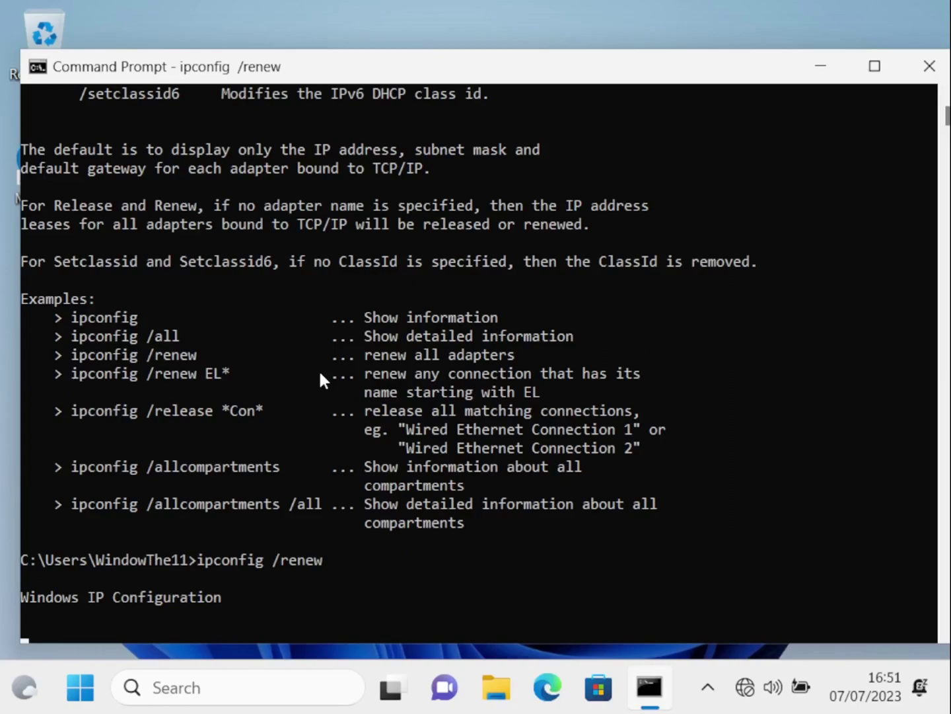